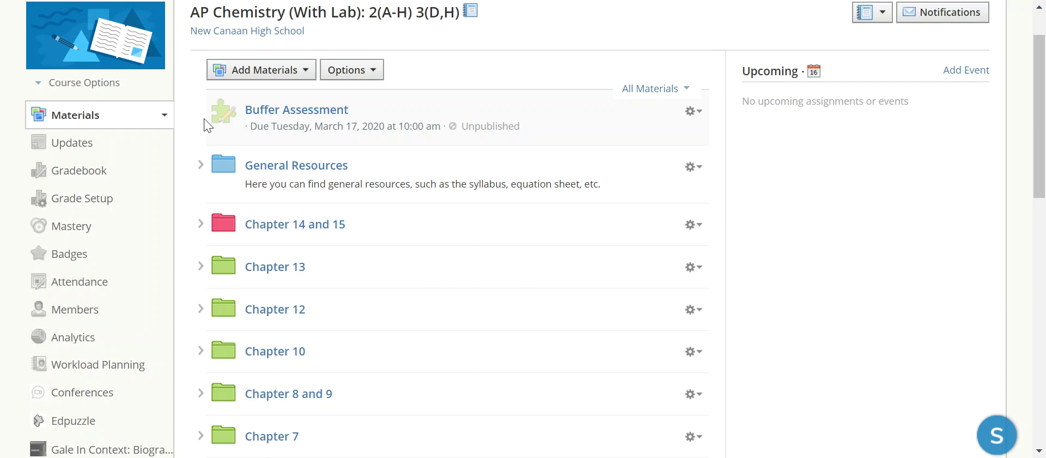
# - Open the Conferences area of the AP Chemistry course
pyautogui.scroll(1, 125, 208)
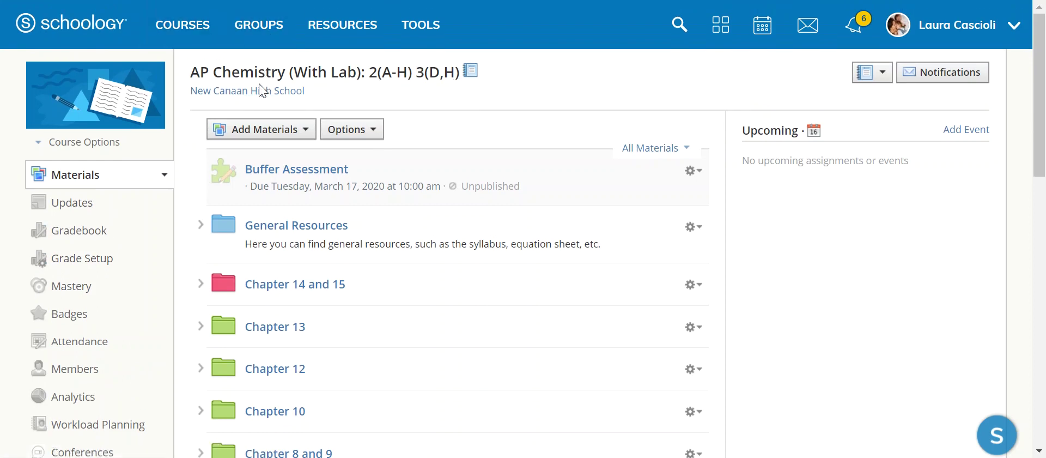
pyautogui.scroll(-1, 262, 91)
pyautogui.scroll(-2, 260, 89)
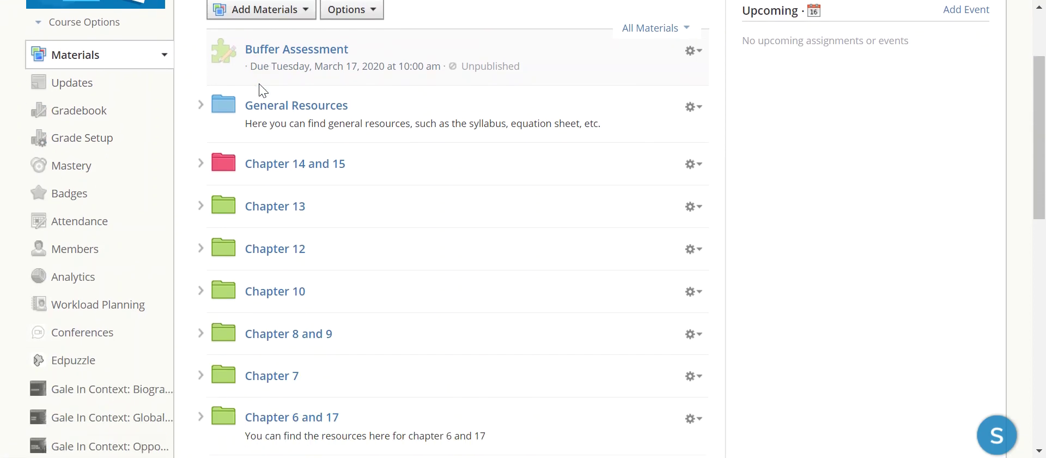
pyautogui.scroll(1, 88, 124)
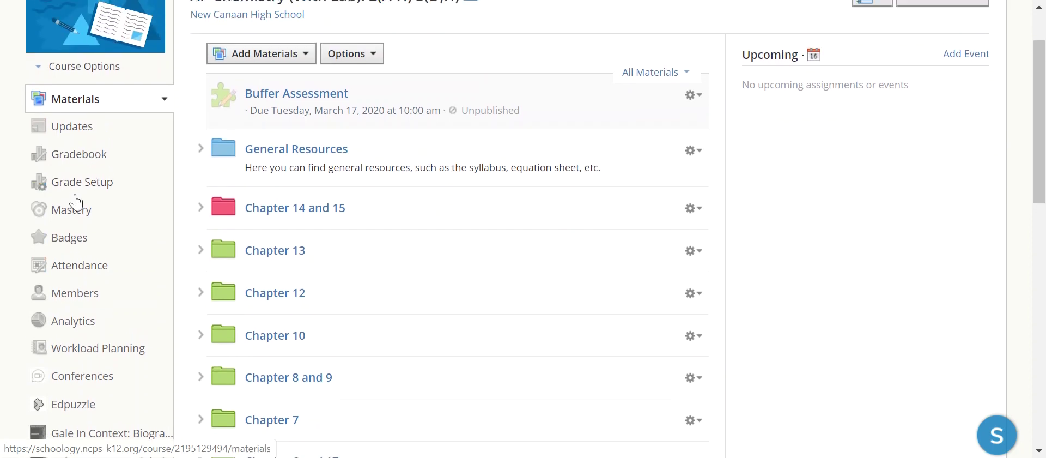
pyautogui.click(87, 377)
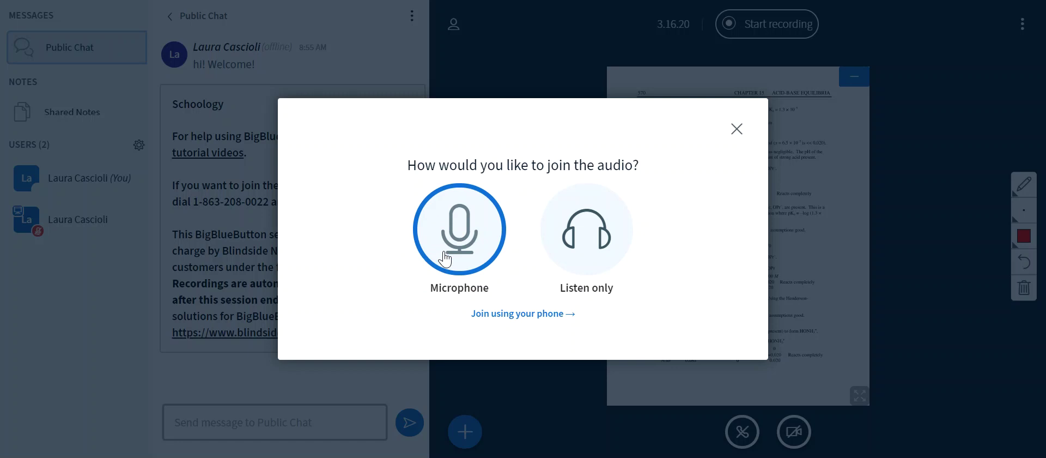
# - Join the conference audio with the microphone, confirm the echo test and mute the microphone
pyautogui.click(473, 251)
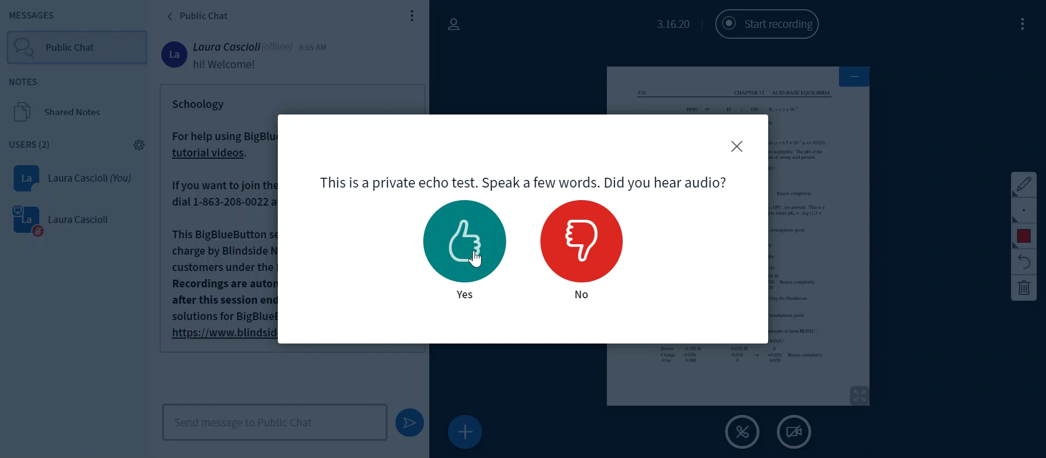
pyautogui.click(474, 257)
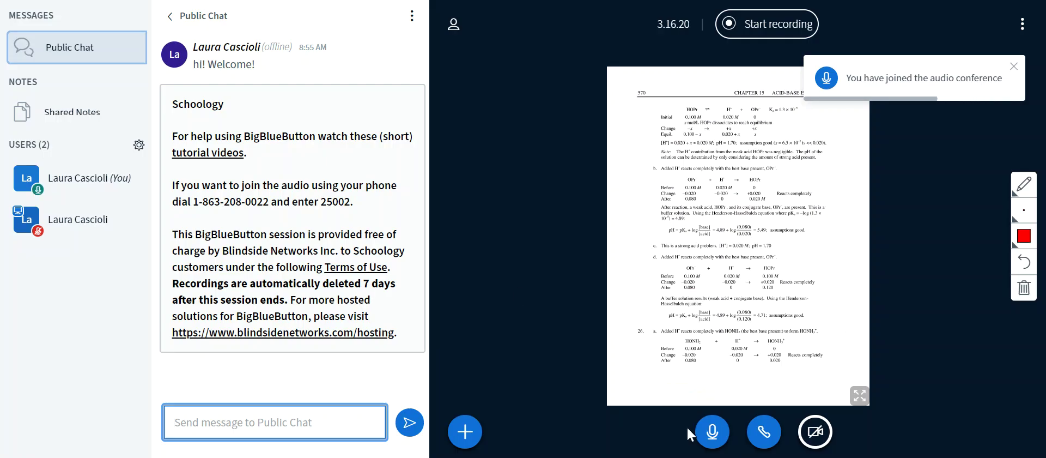
pyautogui.click(711, 433)
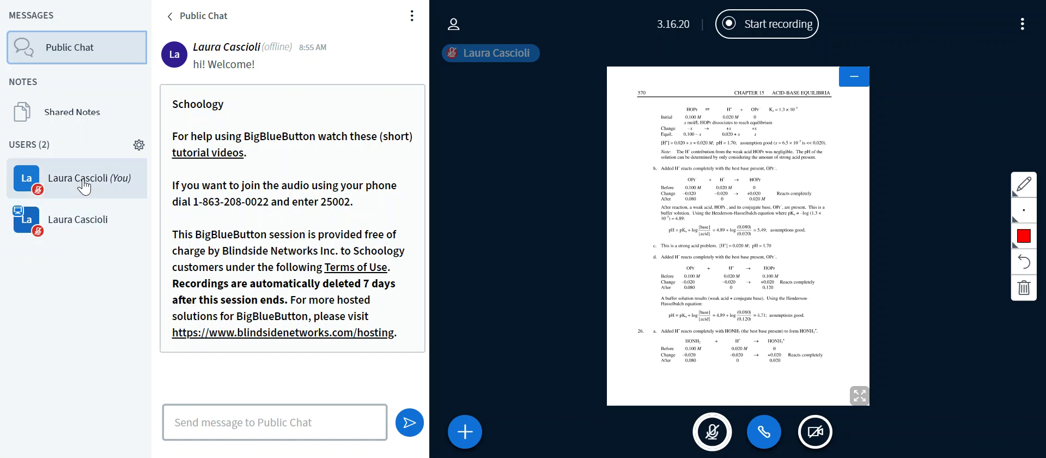
# - View the options available for your own entry in the user list and close them
pyautogui.click(116, 183)
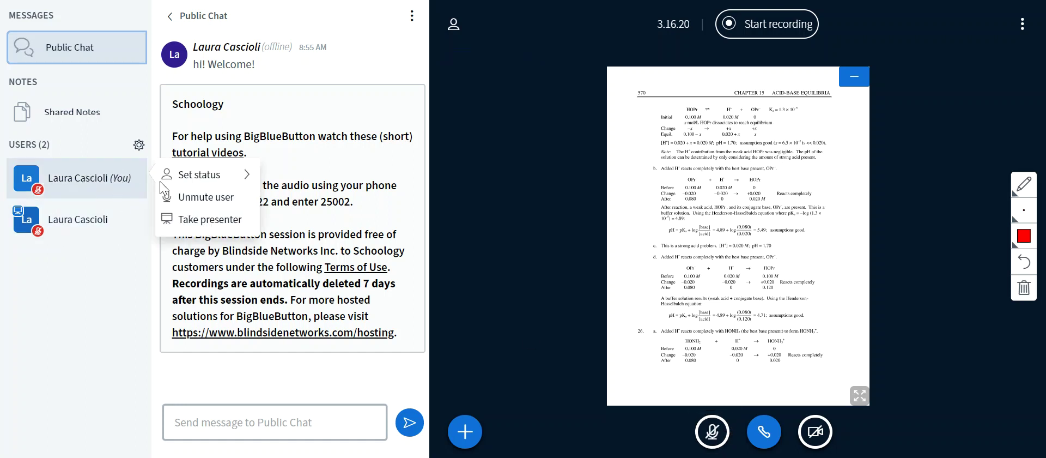
pyautogui.click(112, 336)
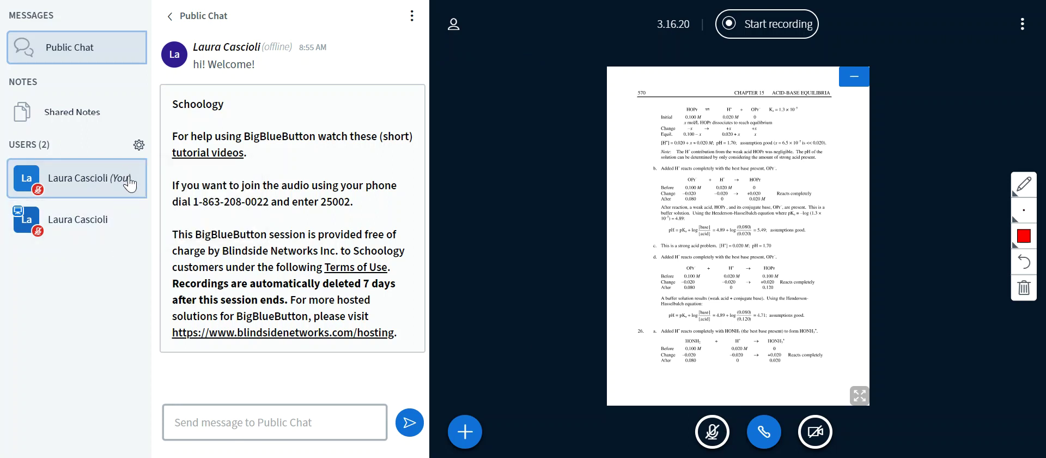
pyautogui.click(83, 185)
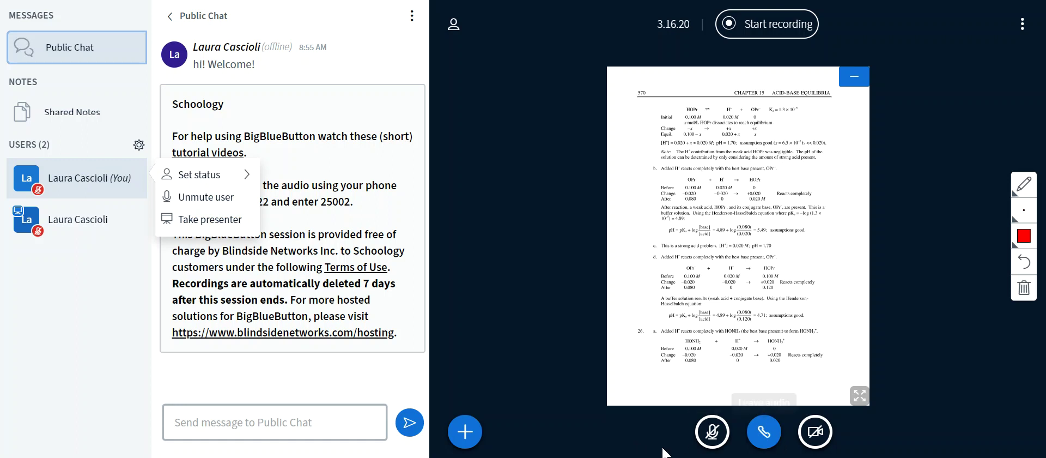
pyautogui.press('Escape')
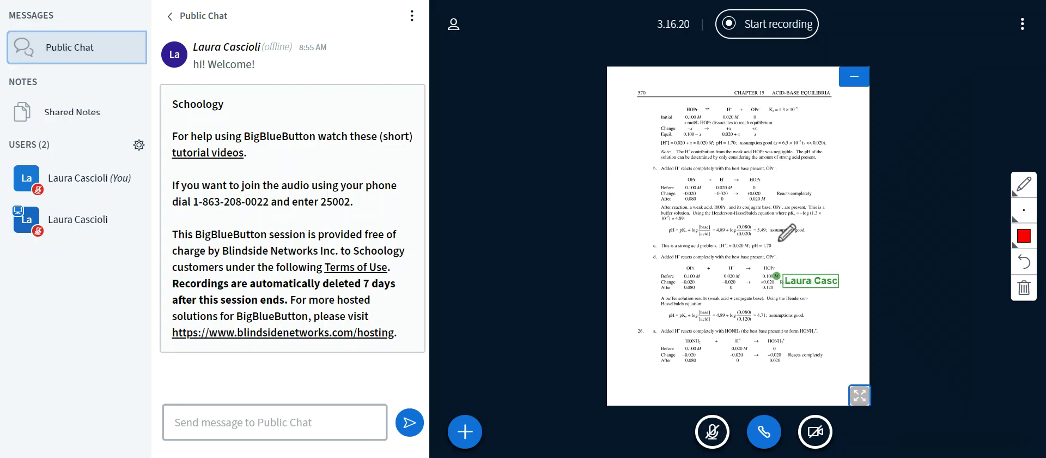
# - Hide and reopen the public chat, and draft the message "hi!" but clear it without sending
pyautogui.click(64, 55)
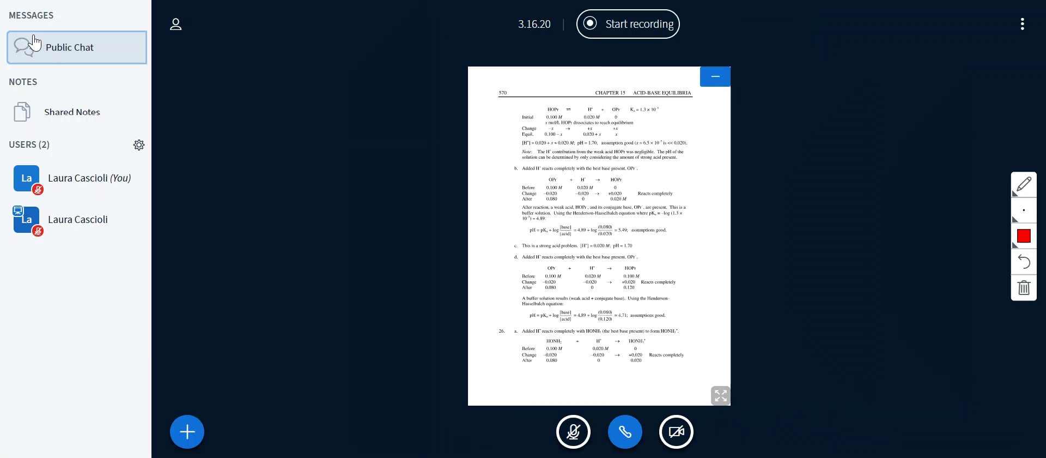
pyautogui.click(64, 56)
pyautogui.click(64, 55)
pyautogui.click(64, 55)
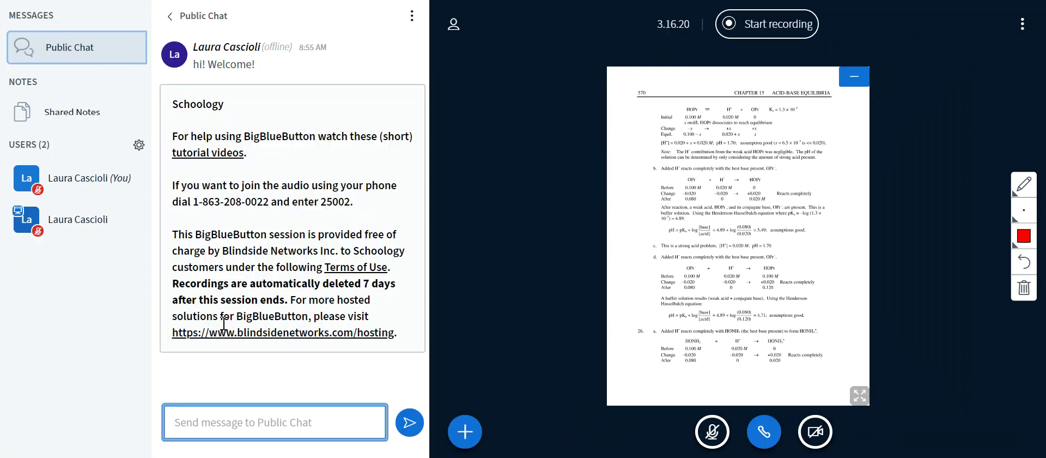
pyautogui.write('hi')
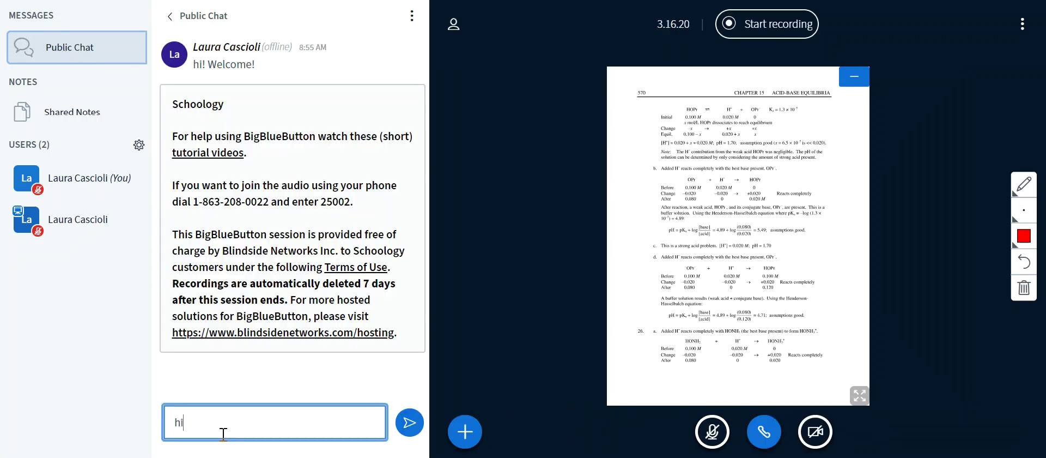
pyautogui.write('!')
pyautogui.press('BackSpace')
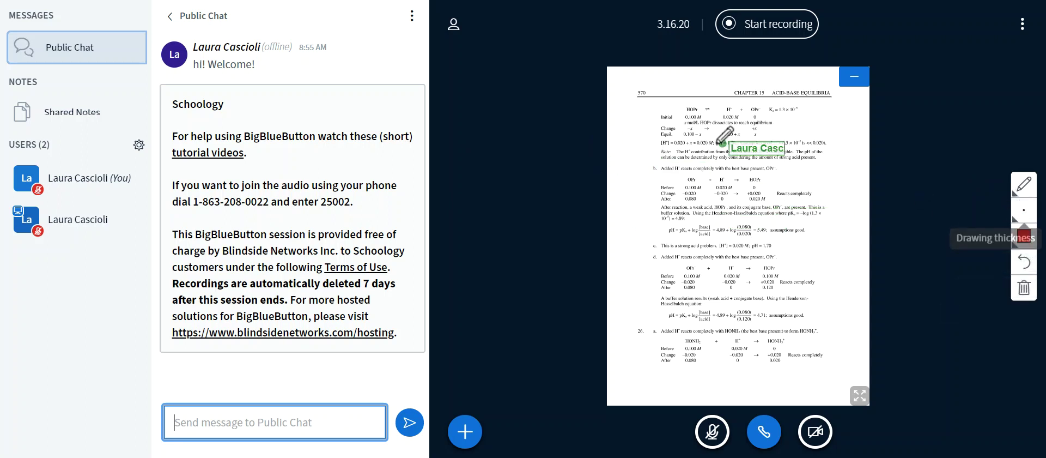
# - Circle the first line of part b on the slide in red with the Pencil tool and undo the annotation
pyautogui.click(654, 160)
pyautogui.moveTo(667, 158)
pyautogui.mouseDown()
pyautogui.moveTo(708, 184)
pyautogui.moveTo(666, 159)
pyautogui.mouseUp()
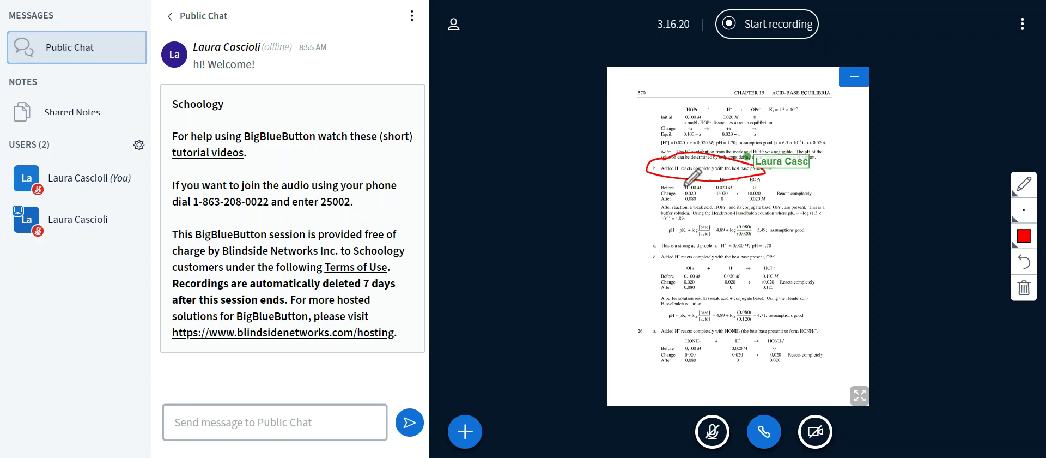
pyautogui.click(1023, 265)
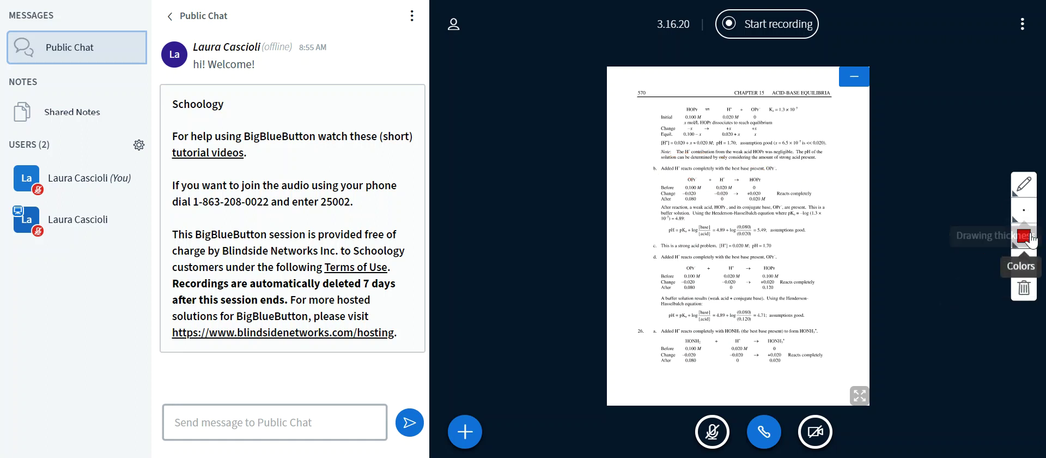
# - Add a red text box reading "hi!" over part b of the slide with the Text tool and undo it
pyautogui.click(1031, 240)
pyautogui.click(1029, 217)
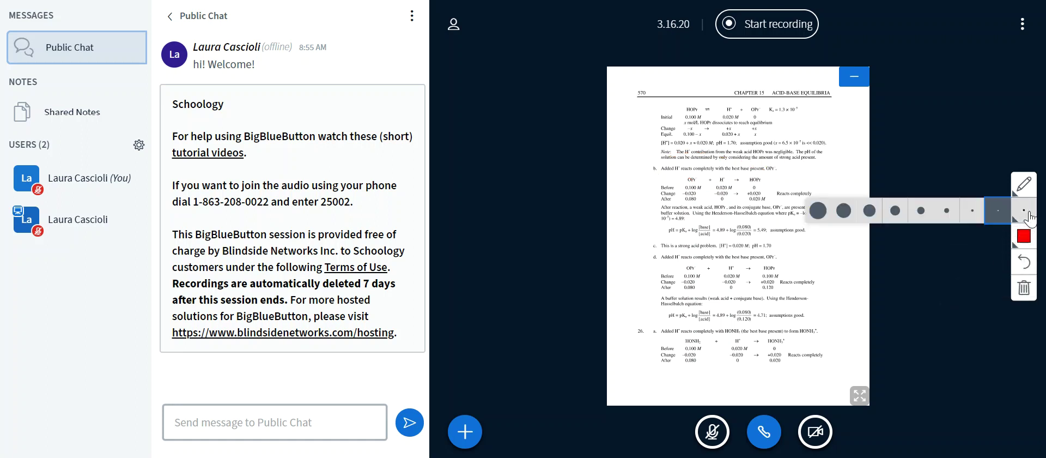
pyautogui.click(1029, 217)
pyautogui.click(1024, 185)
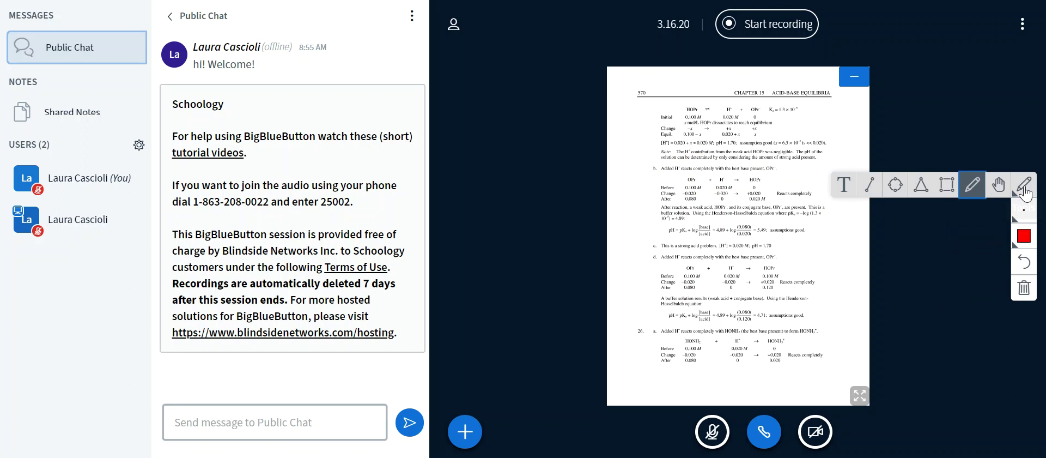
pyautogui.click(845, 189)
pyautogui.moveTo(623, 173); pyautogui.dragTo(757, 241)
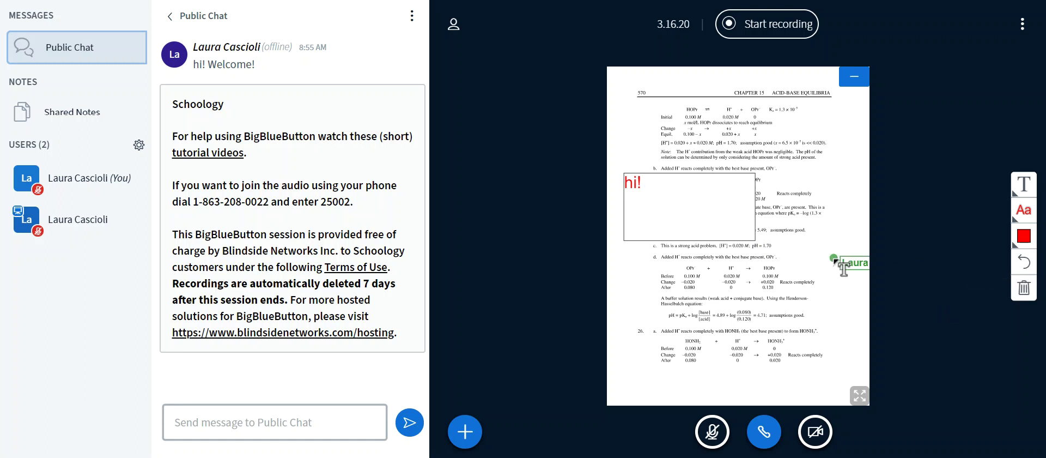
pyautogui.click(1028, 264)
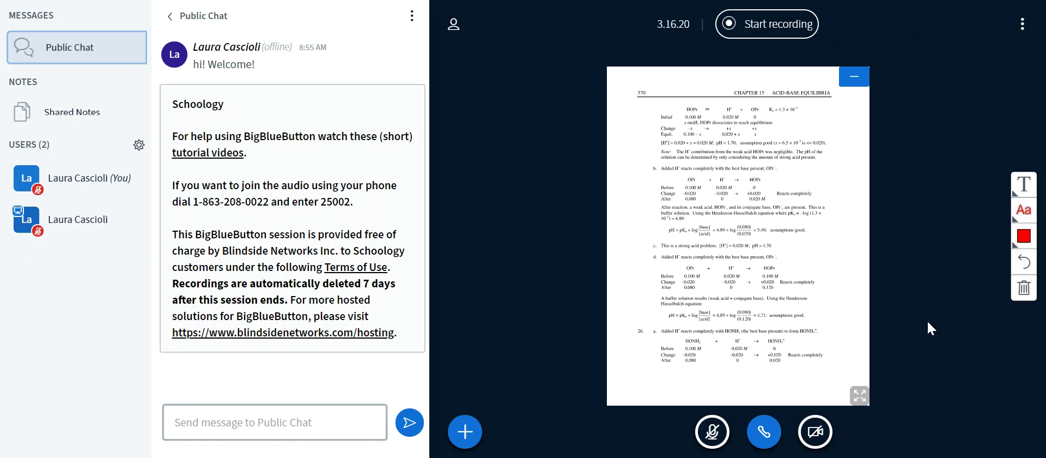
# - Set your own status to Raise and clear it again
pyautogui.click(68, 181)
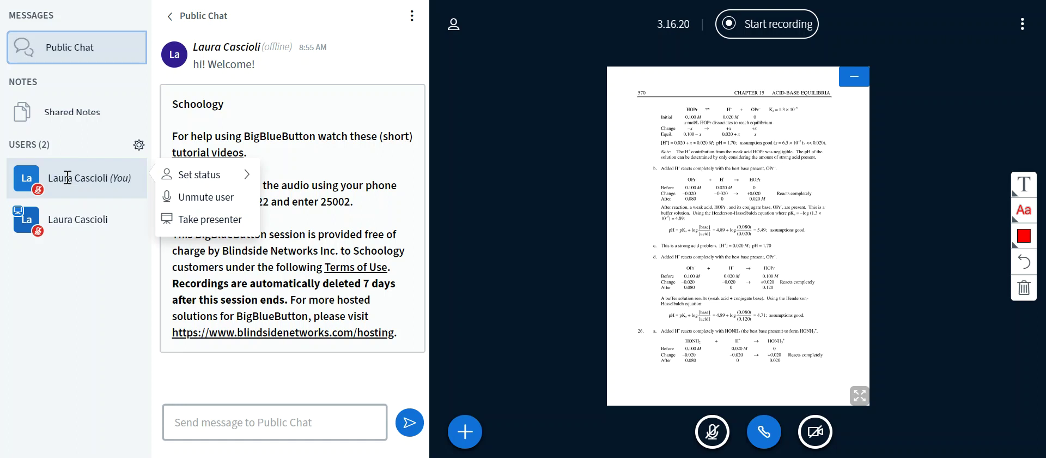
pyautogui.click(189, 185)
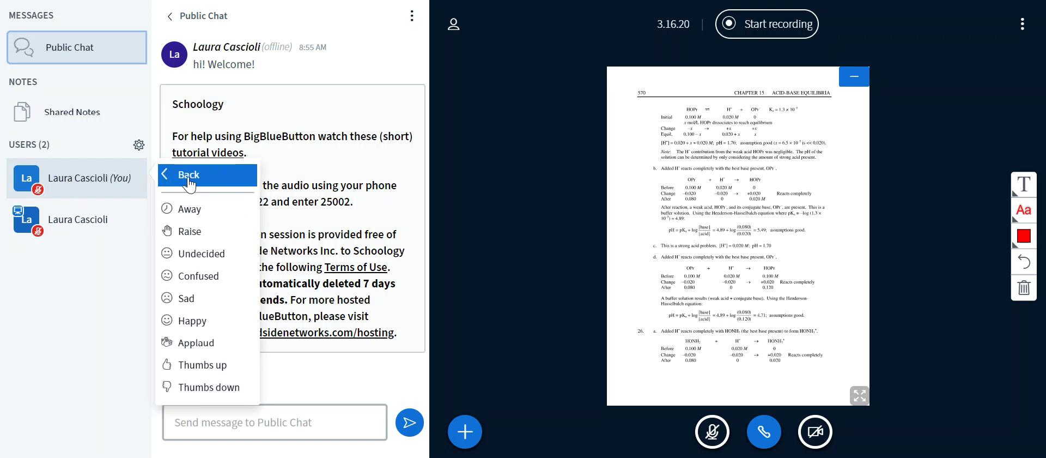
pyautogui.click(183, 234)
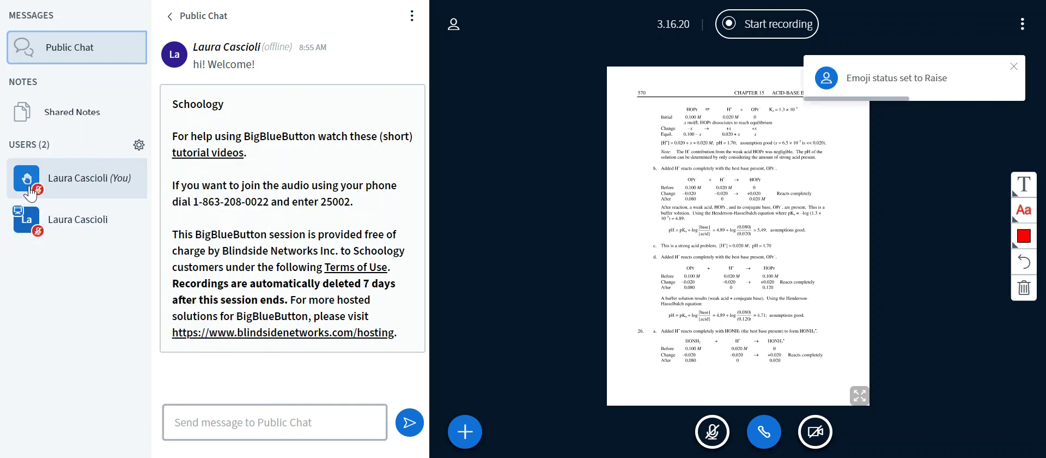
pyautogui.click(81, 184)
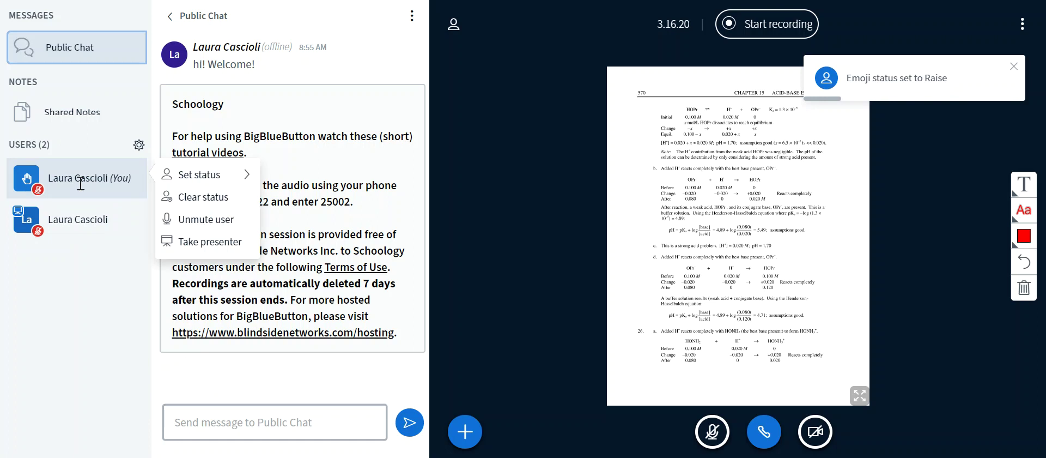
pyautogui.click(164, 197)
# - Set your own status to Thumbs up and clear it again
pyautogui.click(133, 188)
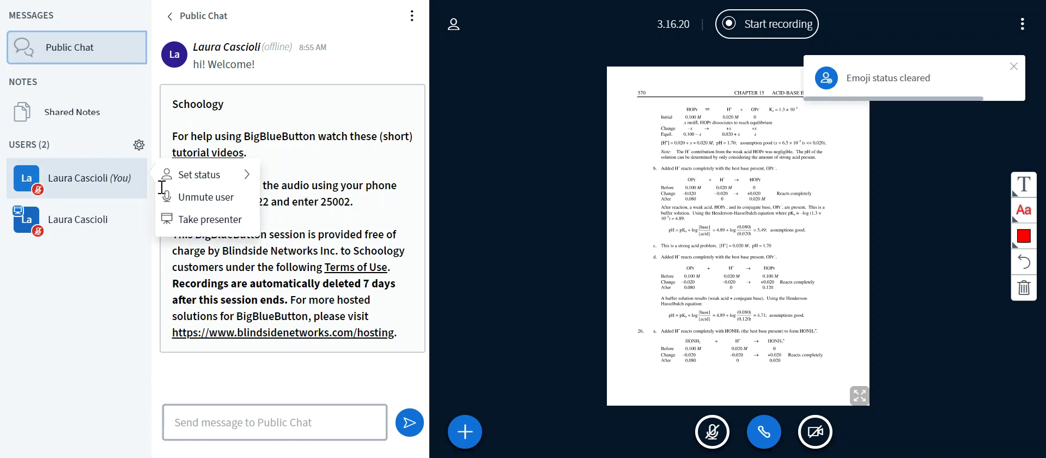
pyautogui.click(203, 180)
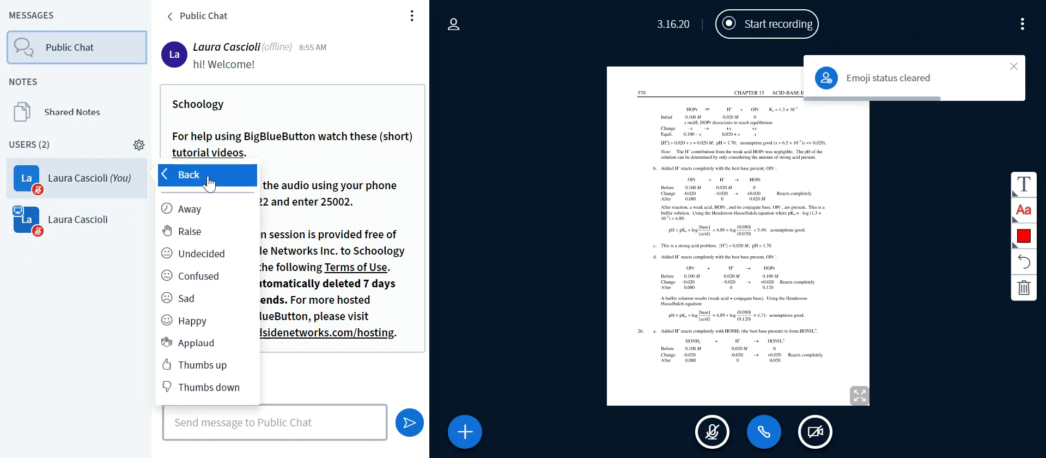
pyautogui.click(191, 366)
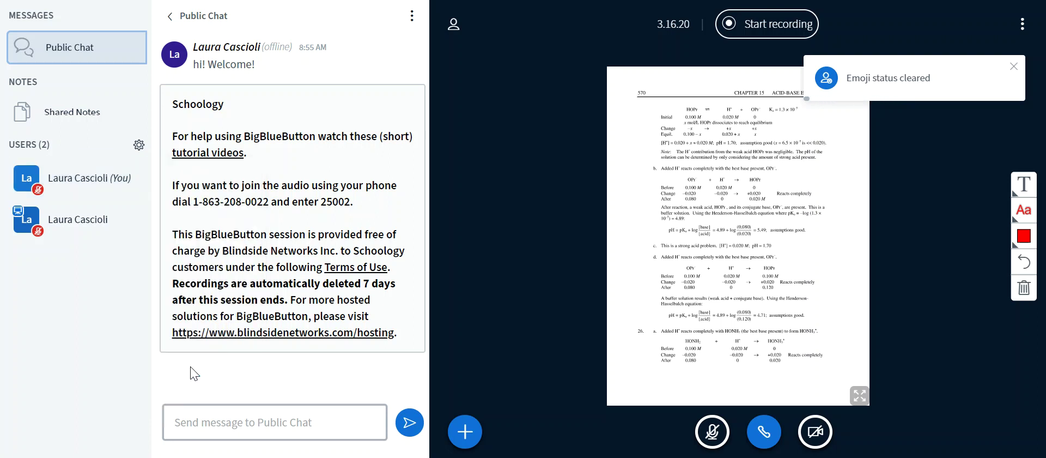
pyautogui.click(111, 193)
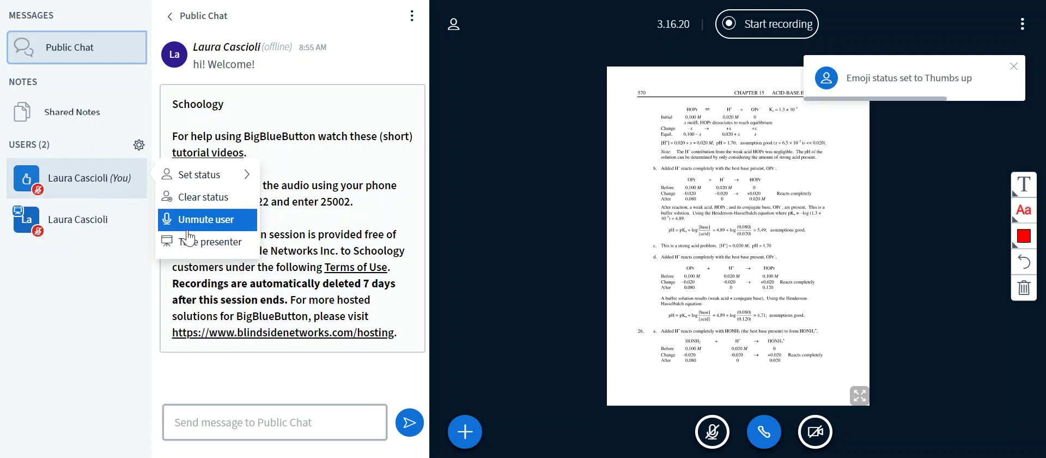
pyautogui.click(221, 199)
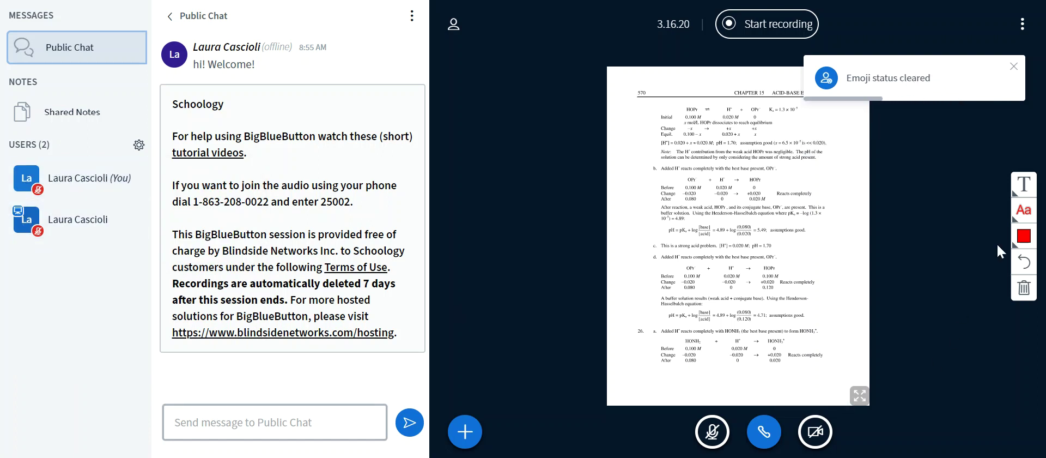
# - View the empty Shared Notes and the available conference actions, closing each after viewing
pyautogui.click(72, 120)
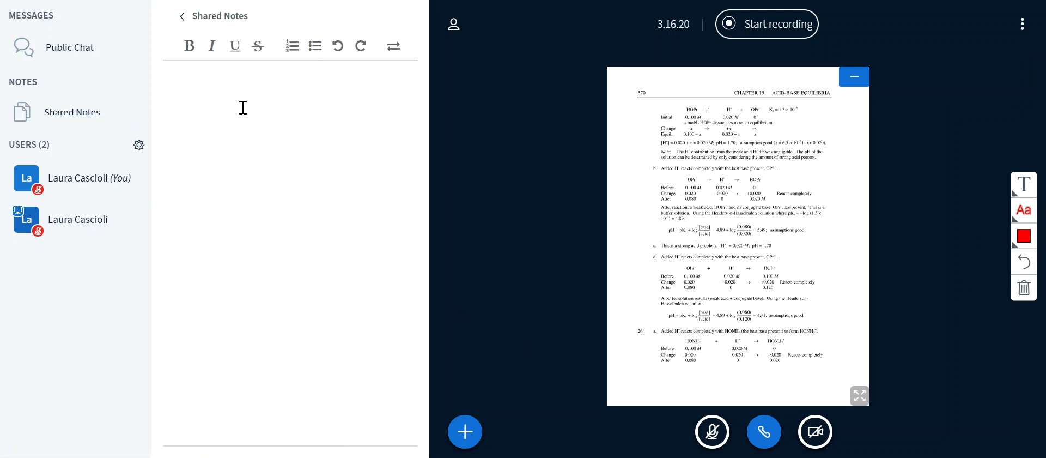
pyautogui.click(203, 18)
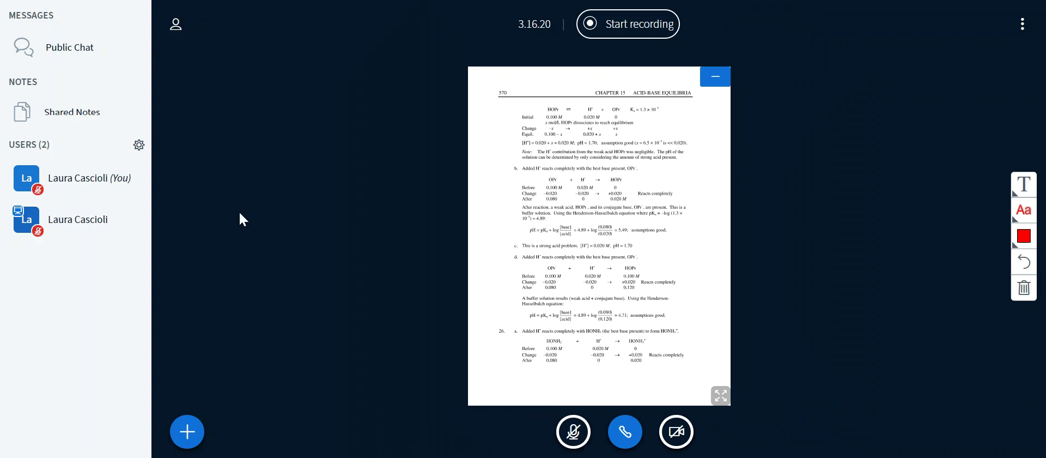
pyautogui.click(195, 437)
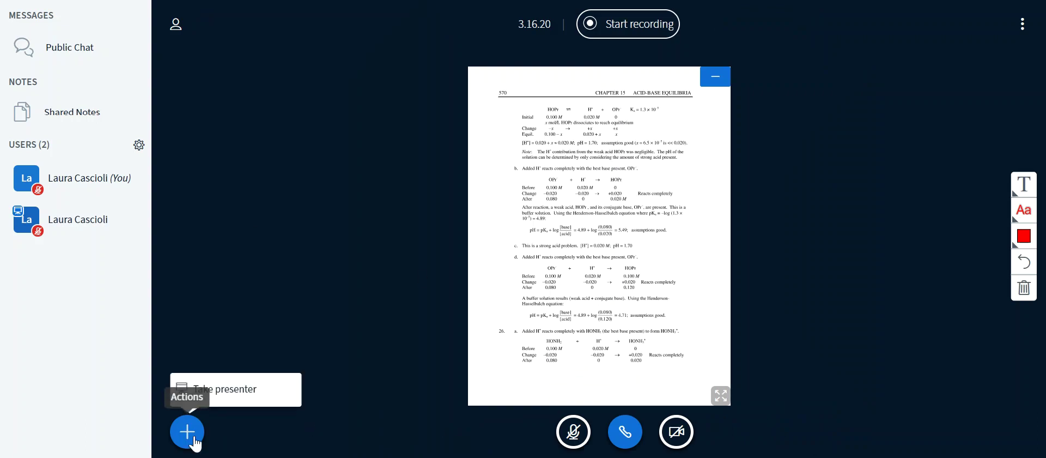
pyautogui.click(391, 193)
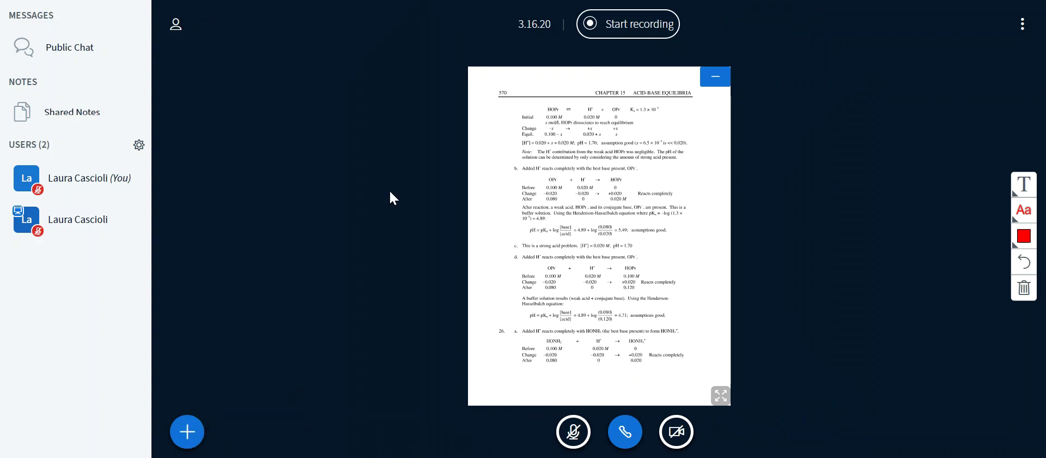
# - Hide the user list and show it again
pyautogui.click(175, 23)
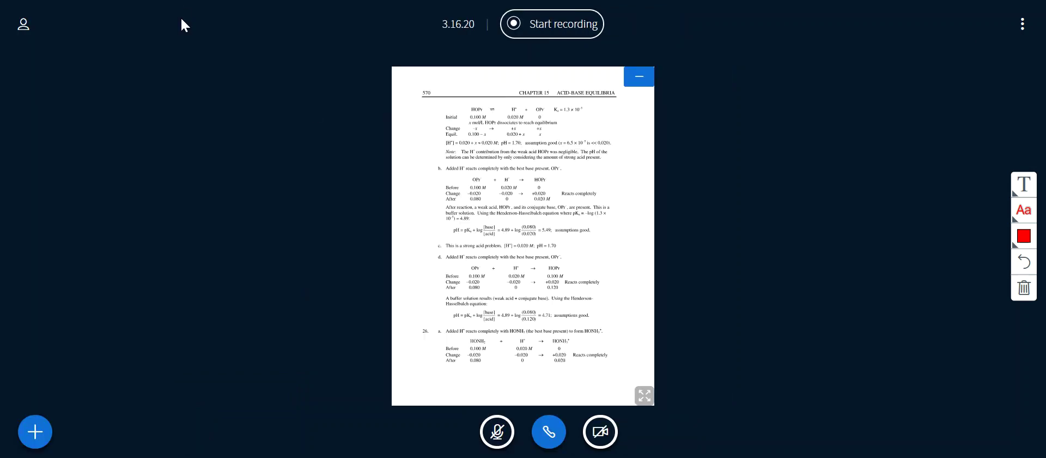
pyautogui.click(21, 24)
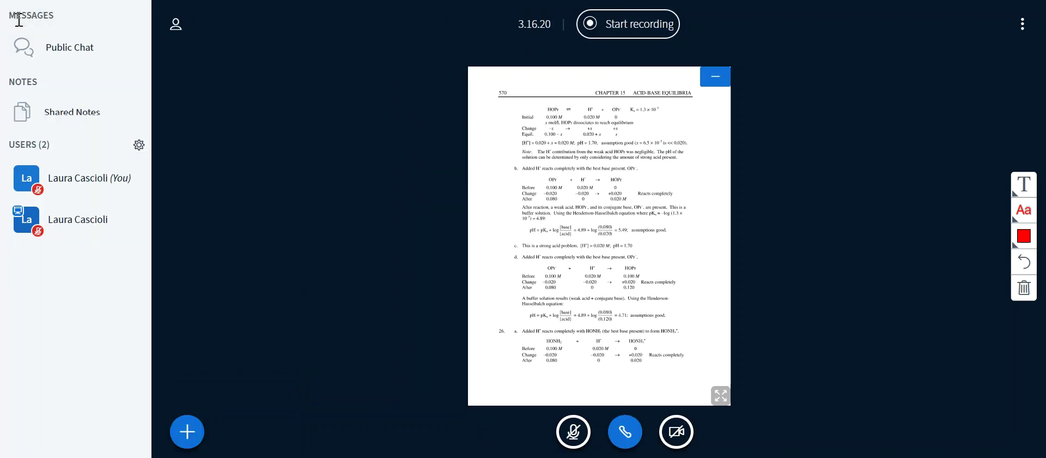